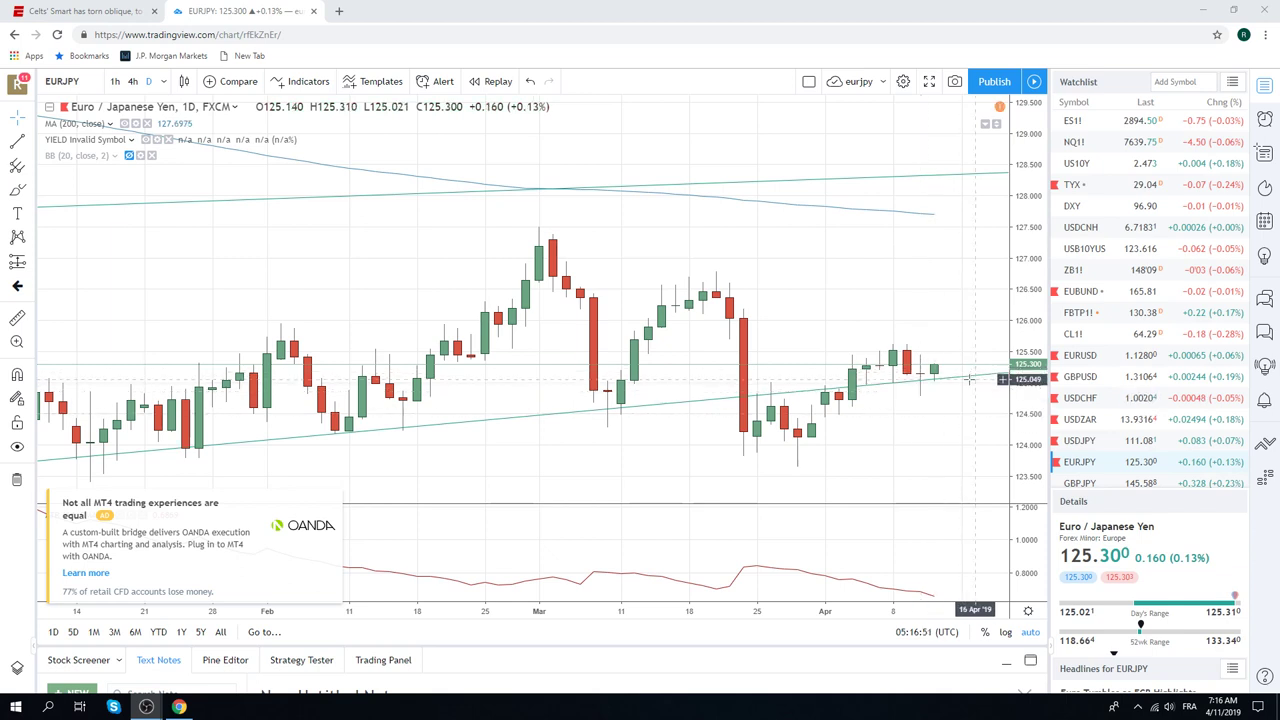
# - Remove the rising trendline under recent EURJPY prices, keeping the upper trendline
pyautogui.click(967, 379)
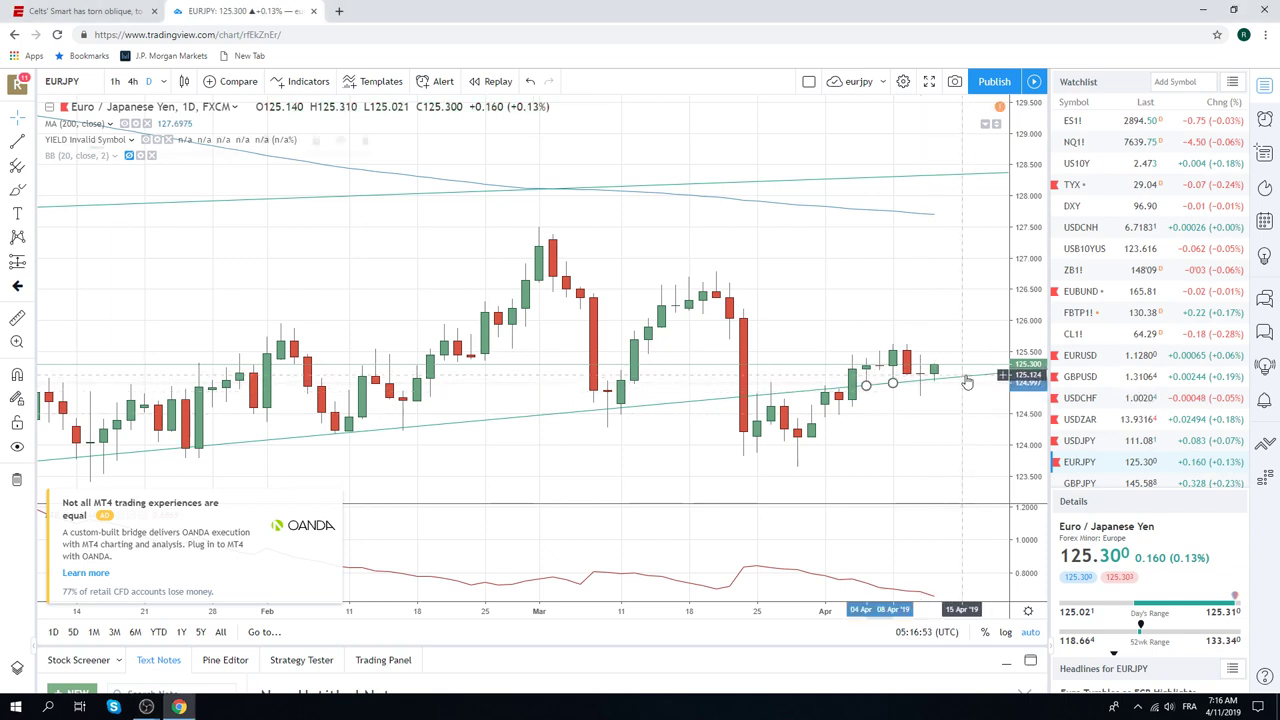
pyautogui.rightClick(966, 379)
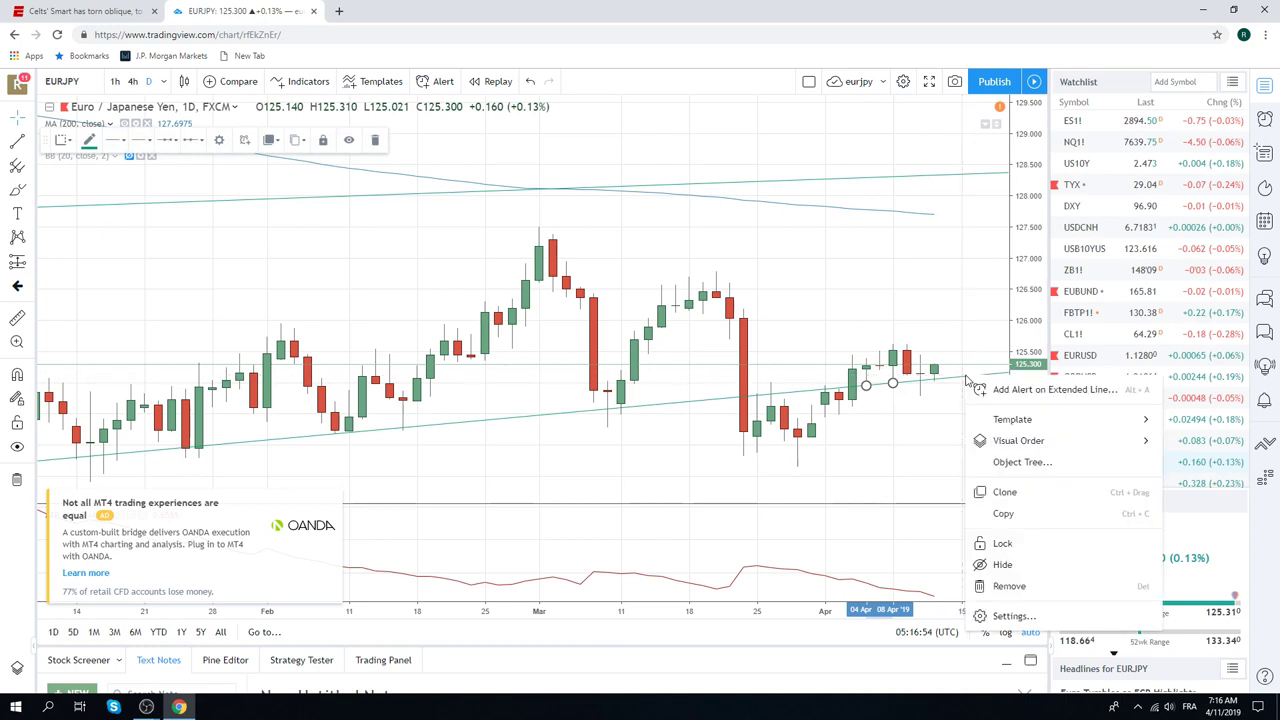
pyautogui.click(1017, 573)
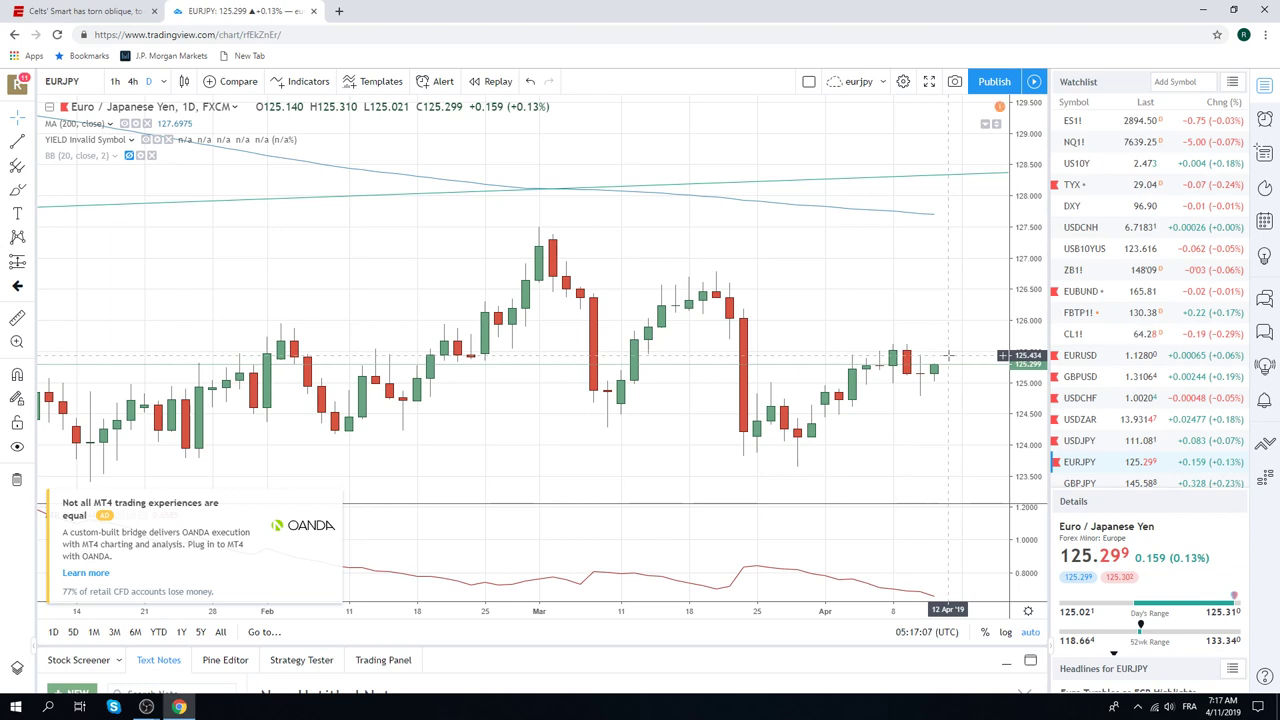
# - Load the CL1! Light Crude Oil Futures chart from the Watchlist
pyautogui.click(1077, 338)
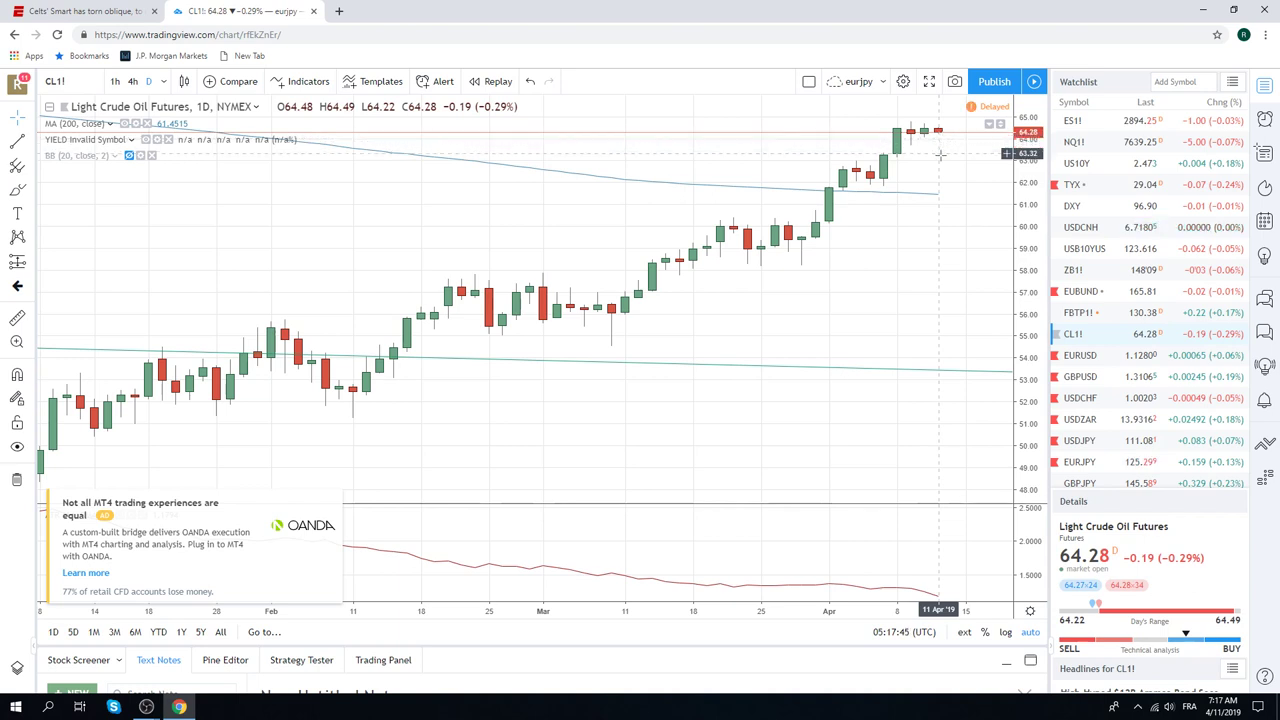
# - Switch to the ES1! S&P 500 E-mini chart and hide its trendline
pyautogui.click(1077, 125)
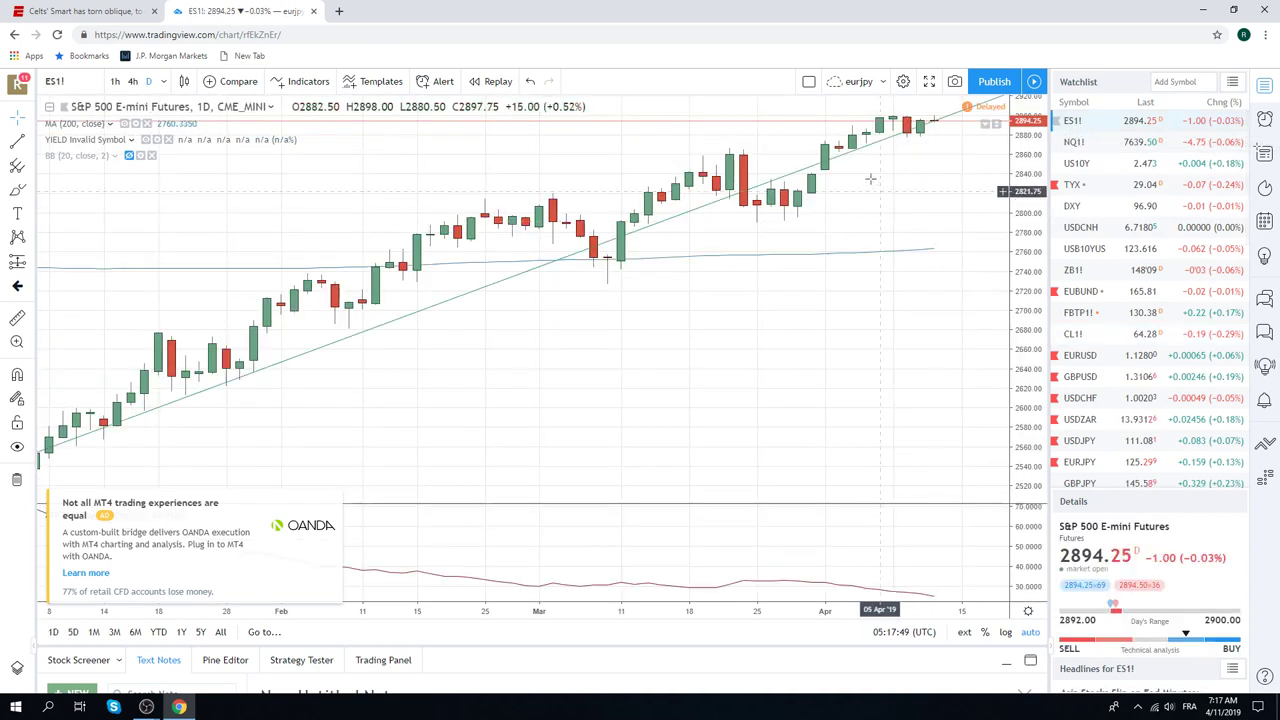
pyautogui.rightClick(862, 149)
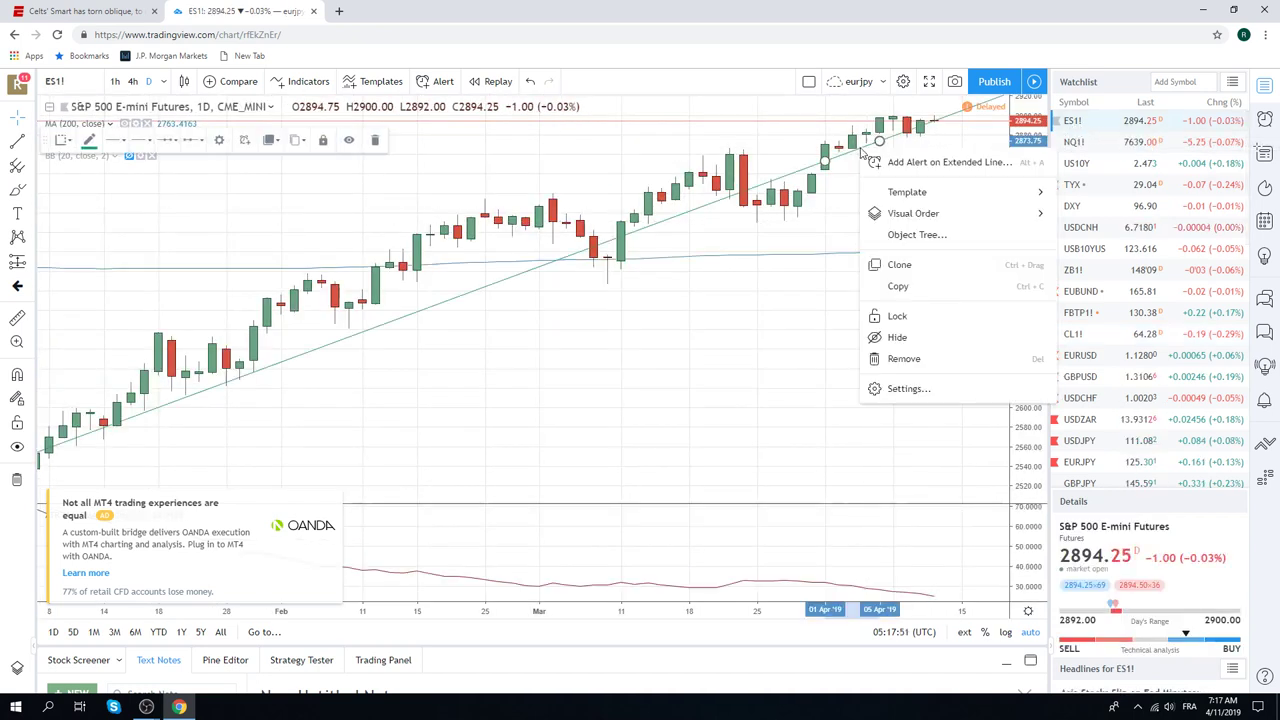
pyautogui.click(948, 340)
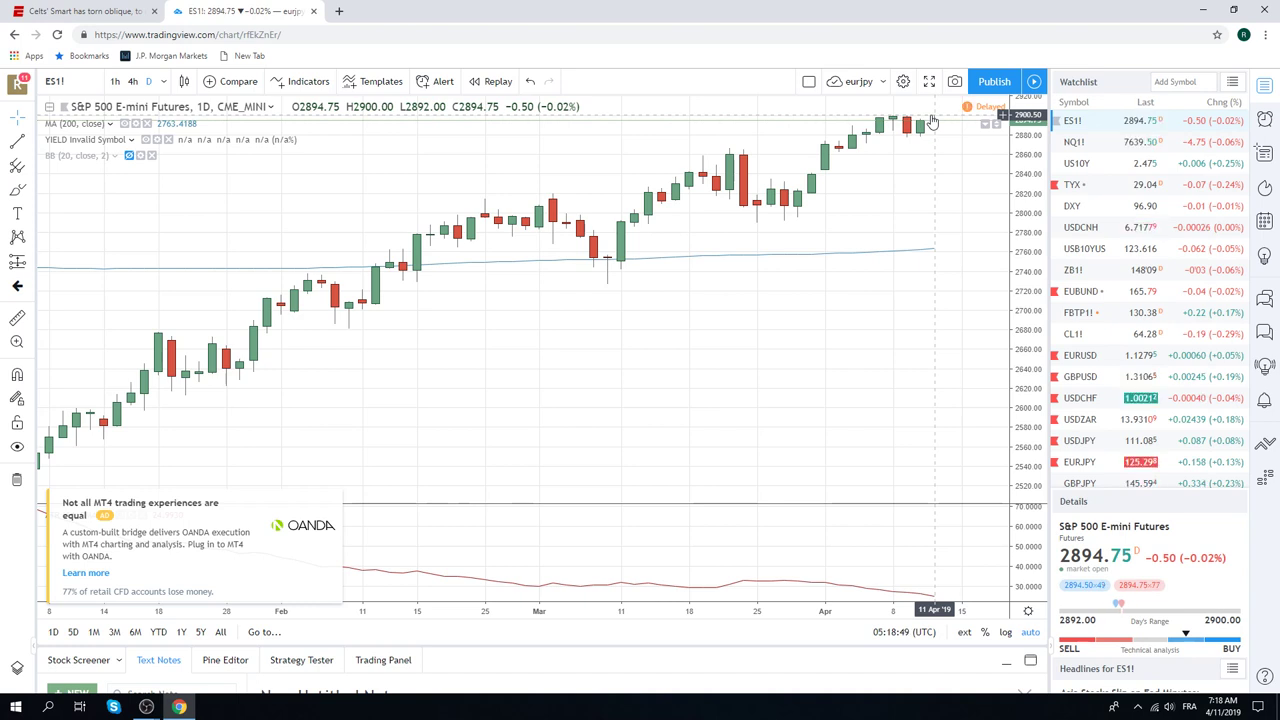
# - Load the USDCHF daily chart and zoom out to show history back to mid-2017
pyautogui.click(1085, 398)
pyautogui.scroll(-5, 877, 350)
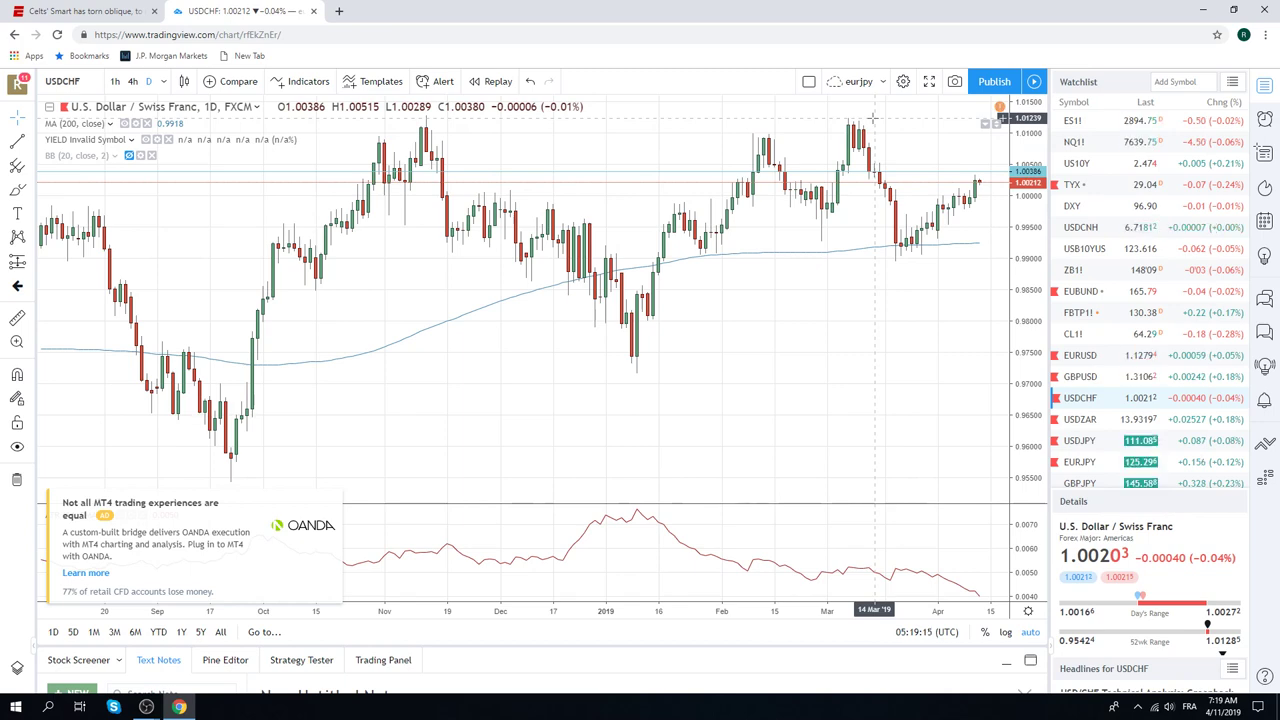
pyautogui.scroll(-4, 873, 117)
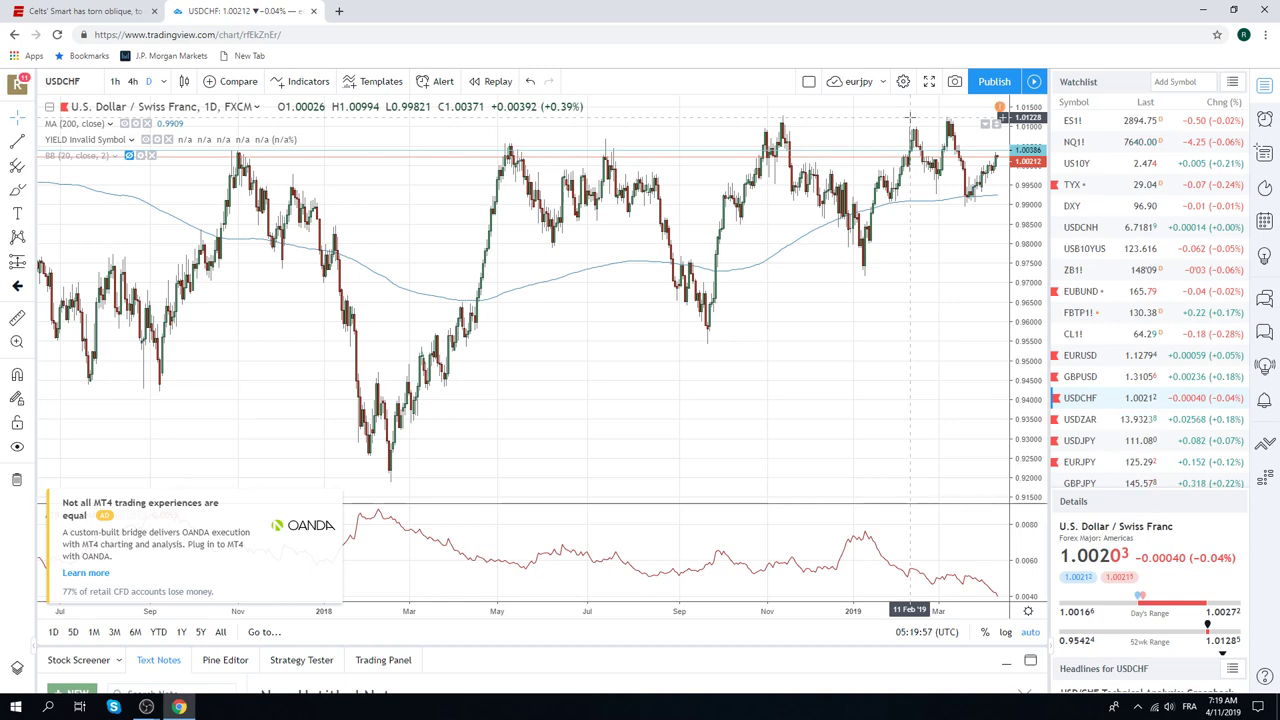
# - Close the OANDA ad over the lower pane and choose Maybe later on the upgrade offer
pyautogui.click(336, 502)
pyautogui.click(490, 484)
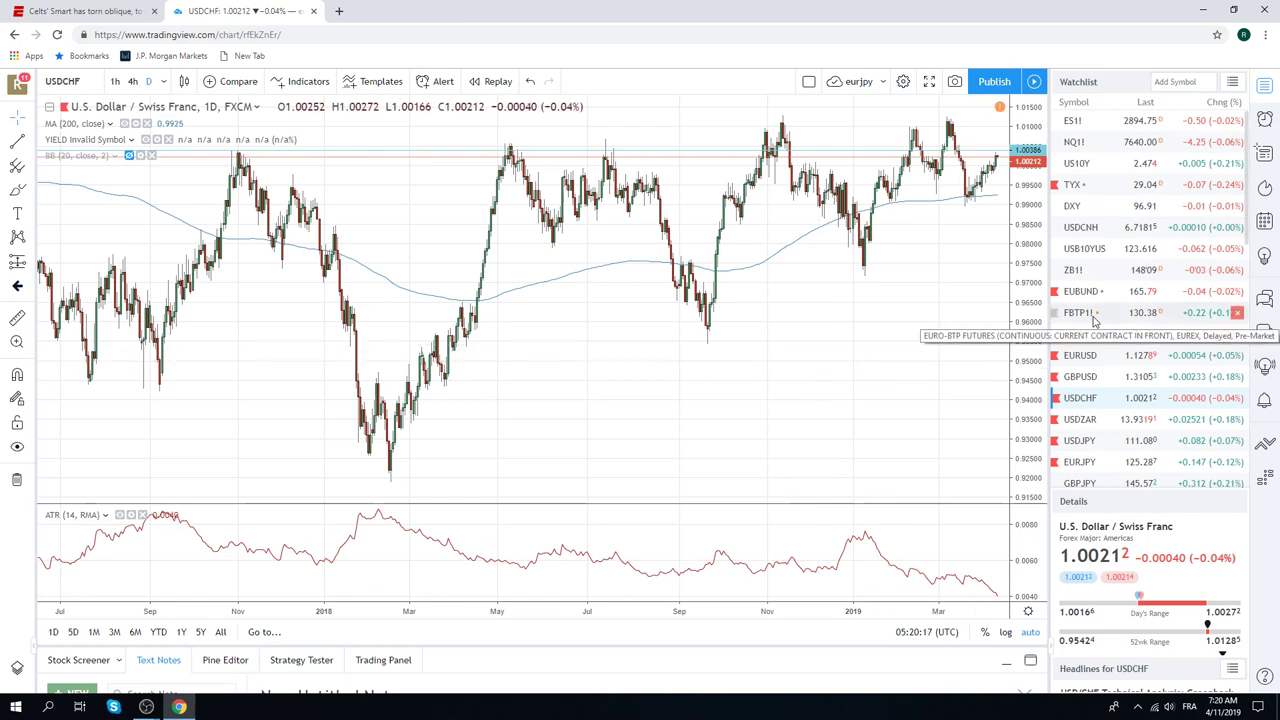
pyautogui.click(1080, 211)
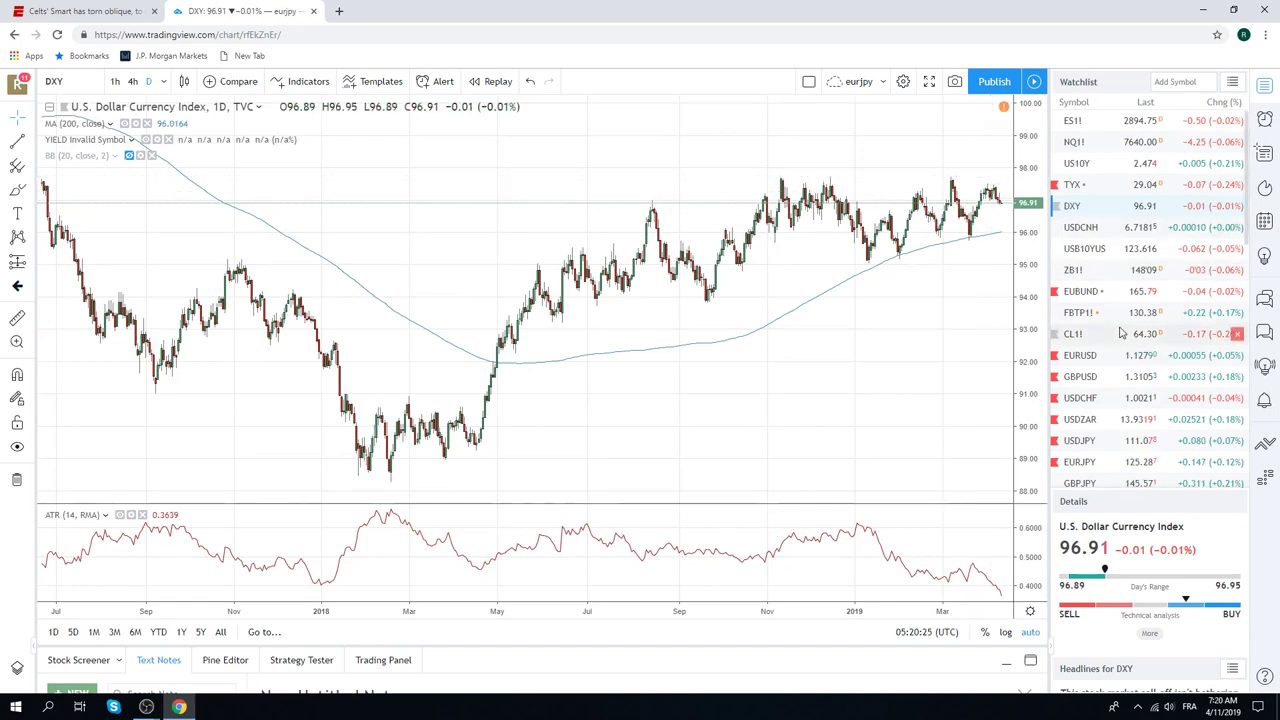
pyautogui.click(1120, 400)
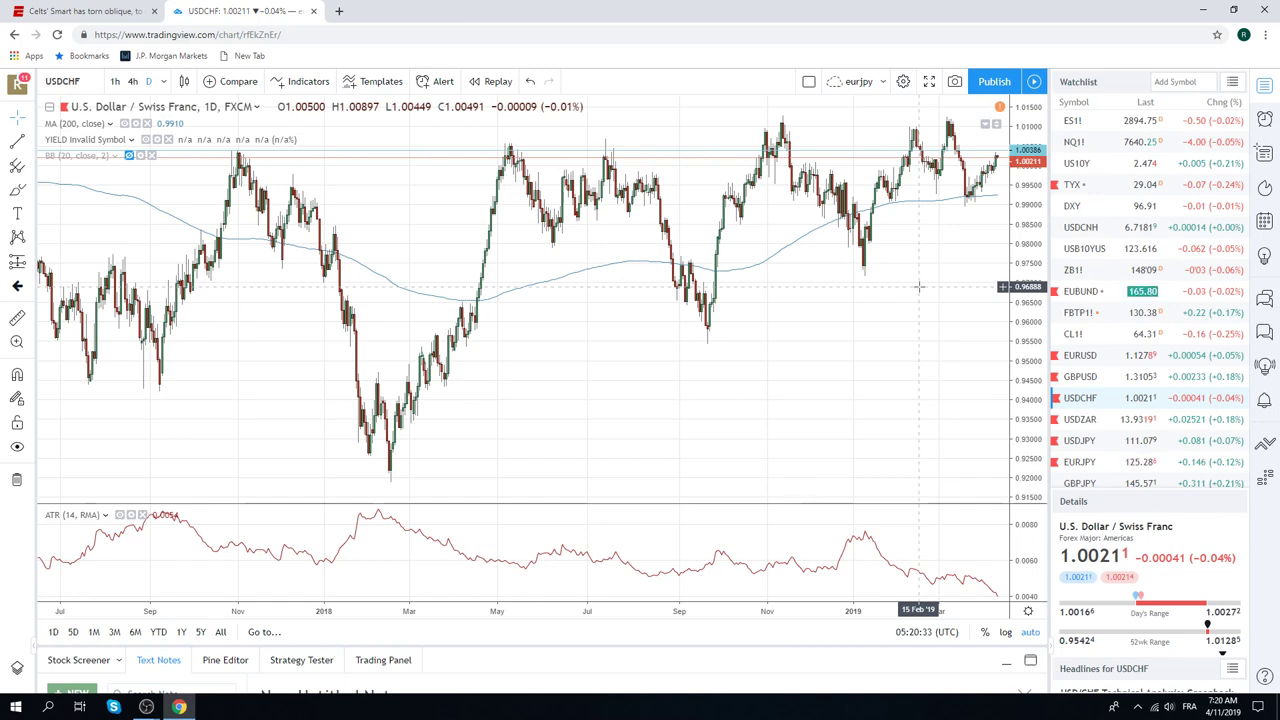
# - Load the EUBUND Euro Bund chart and zoom out to roughly late 2017 through April 2019
pyautogui.click(1080, 291)
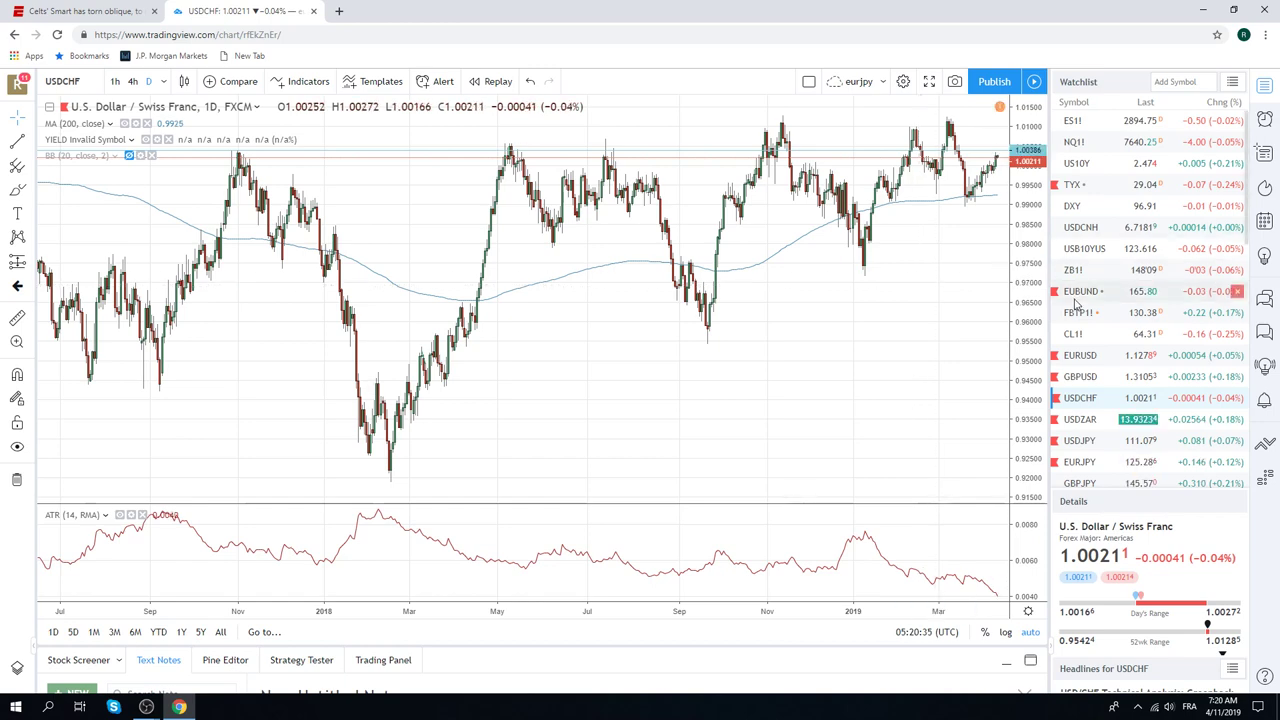
pyautogui.scroll(5, 869, 302)
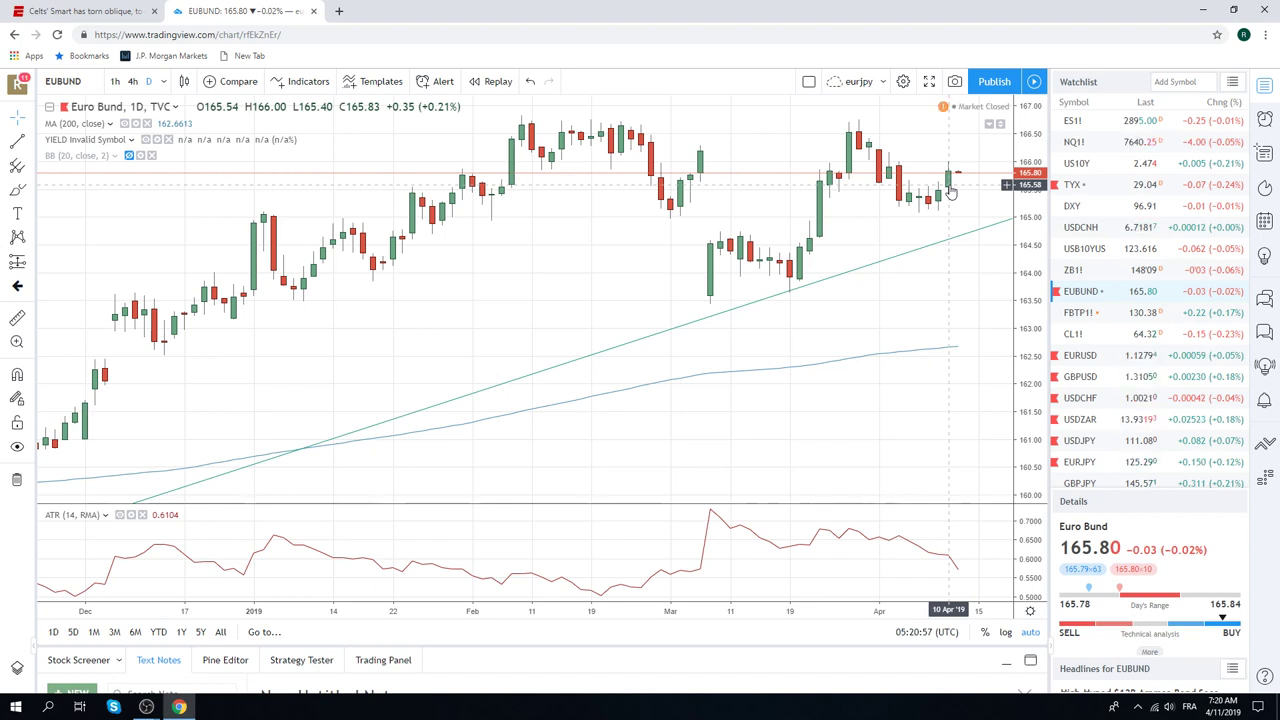
pyautogui.scroll(-4, 1095, 260)
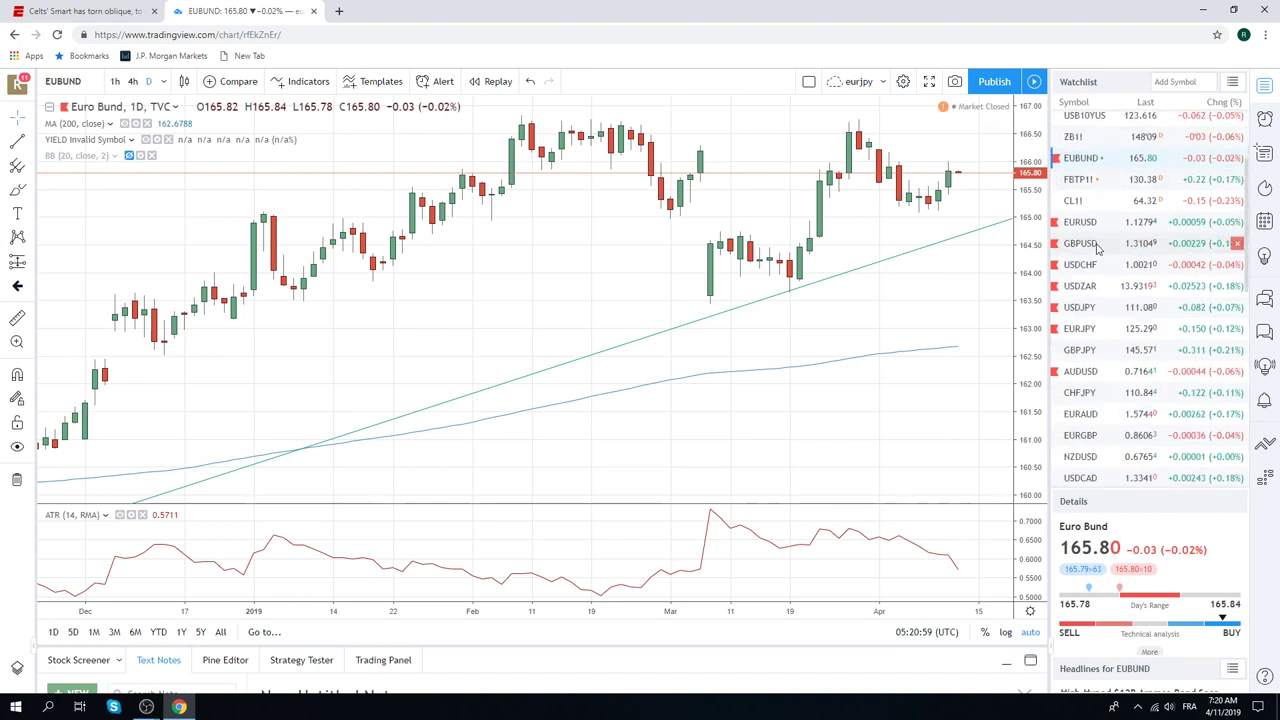
pyautogui.scroll(-2, 1095, 260)
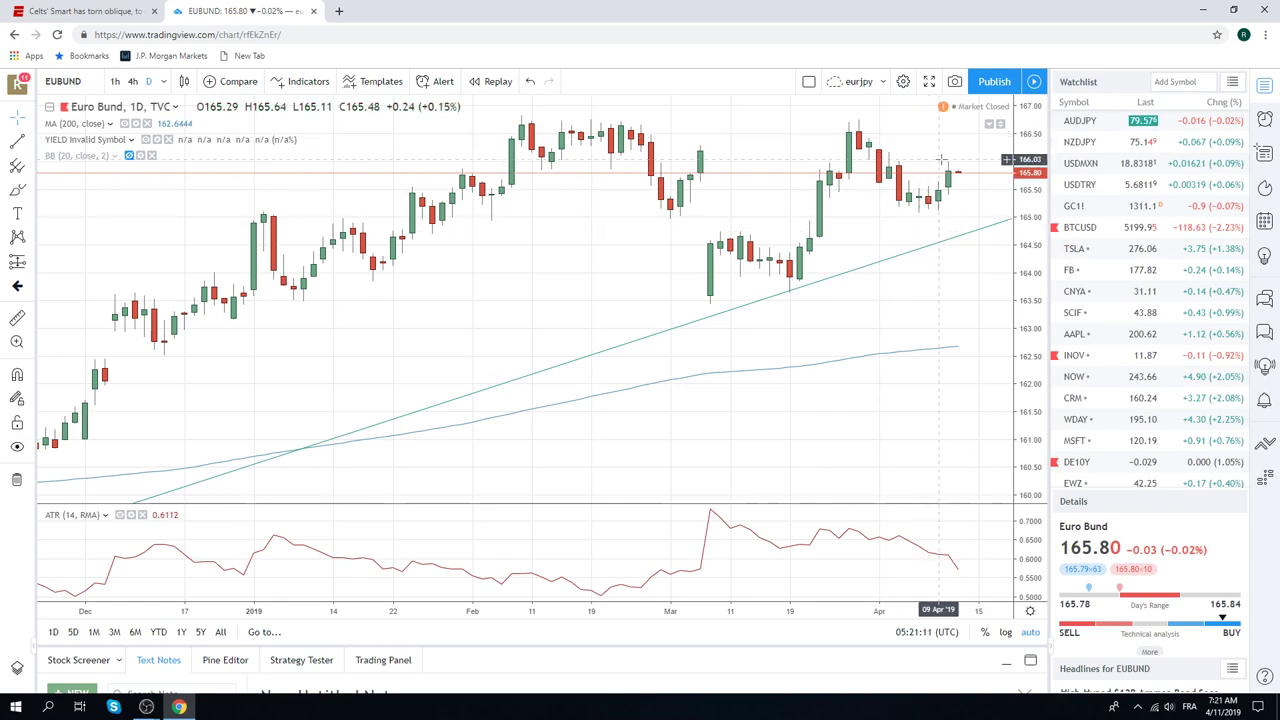
pyautogui.scroll(-2, 935, 188)
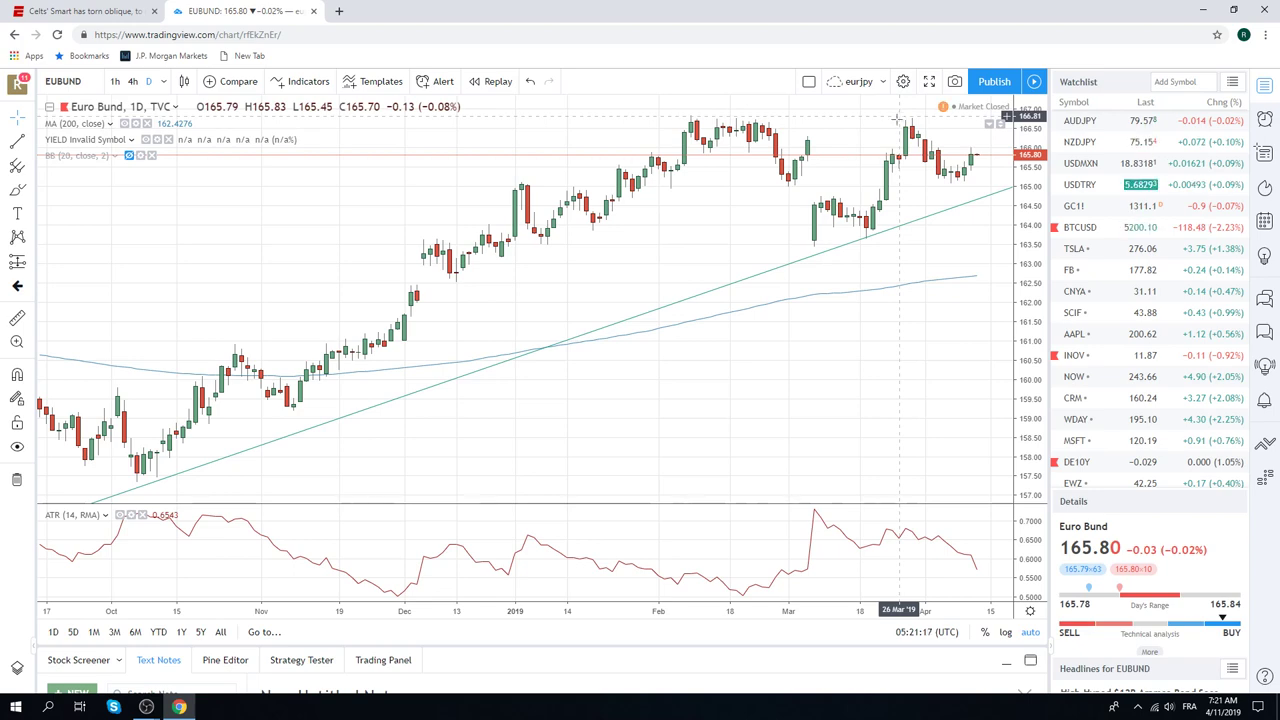
pyautogui.scroll(-3, 828, 235)
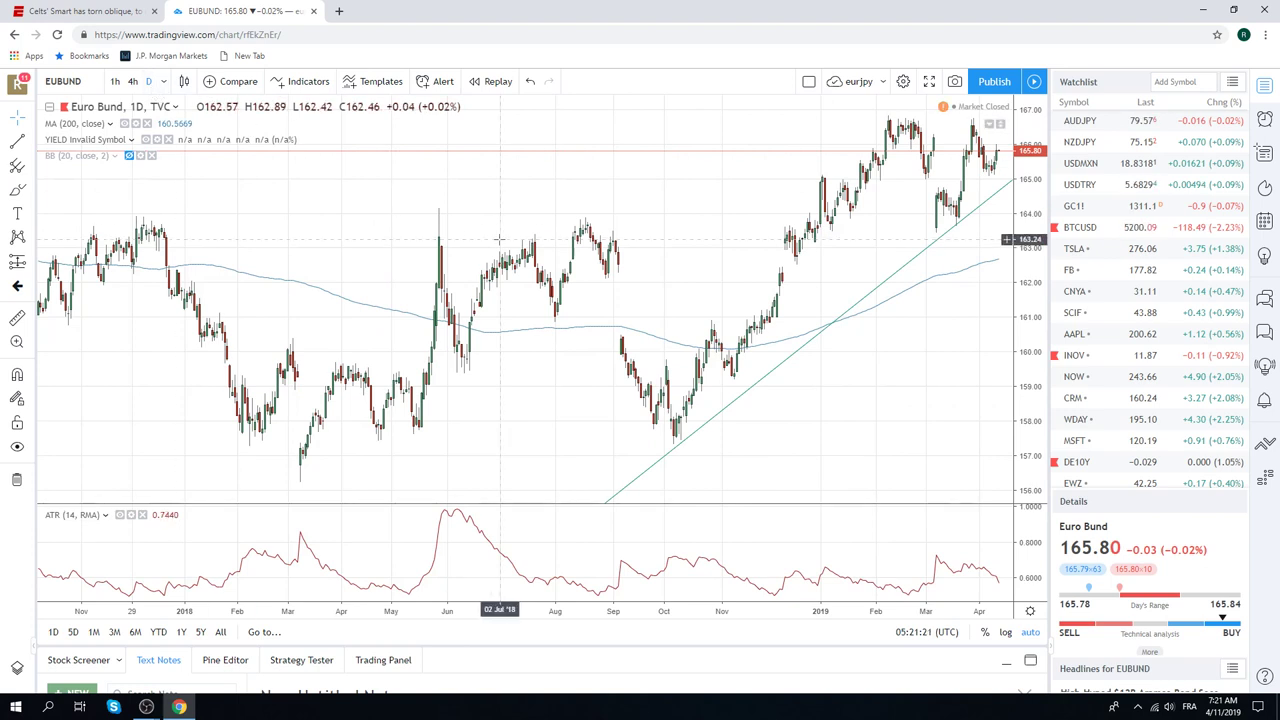
pyautogui.click(162, 82)
# - Set the Euro Bund chart to 1-week candles and zoom in on 2018 to early 2019
pyautogui.click(225, 366)
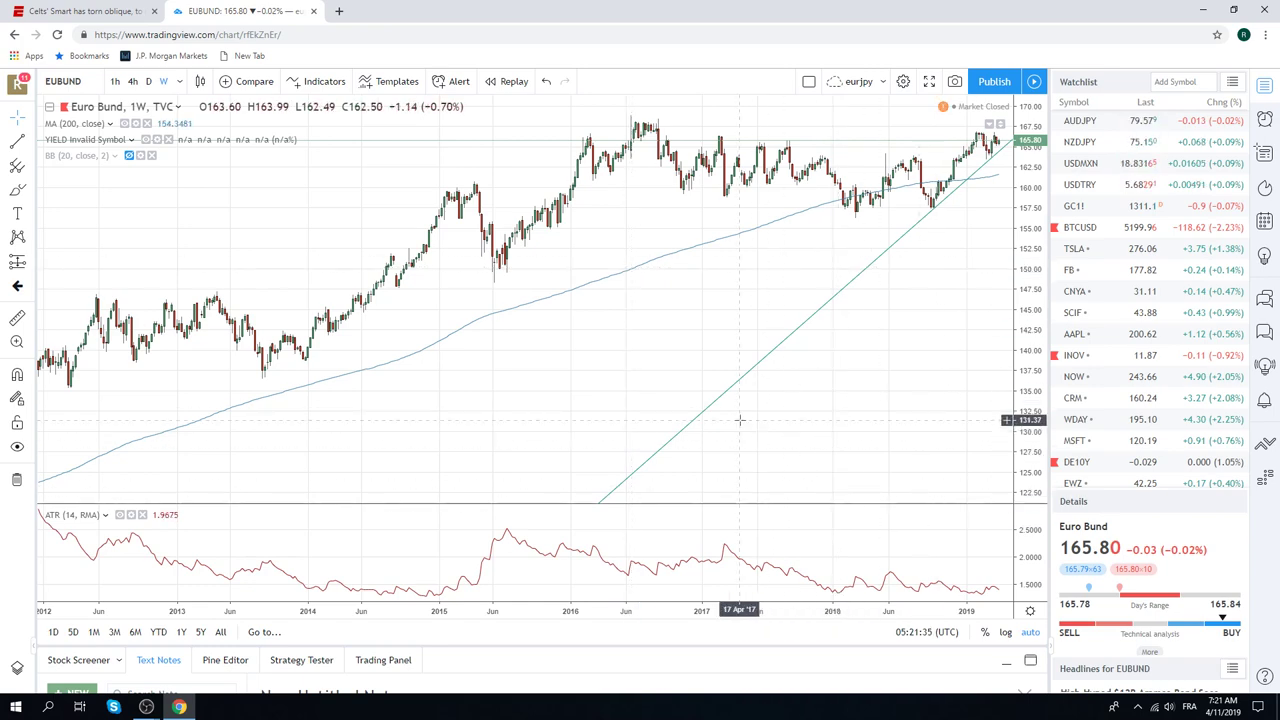
pyautogui.scroll(5, 715, 418)
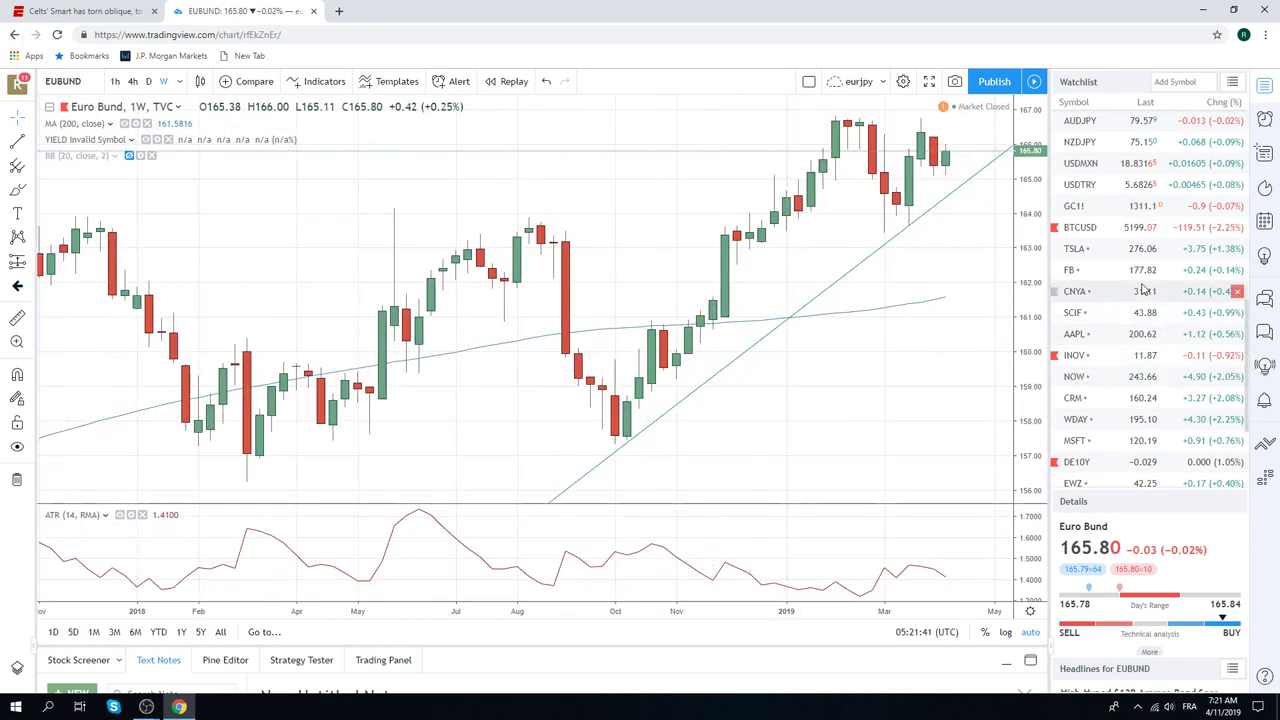
pyautogui.scroll(3, 1105, 335)
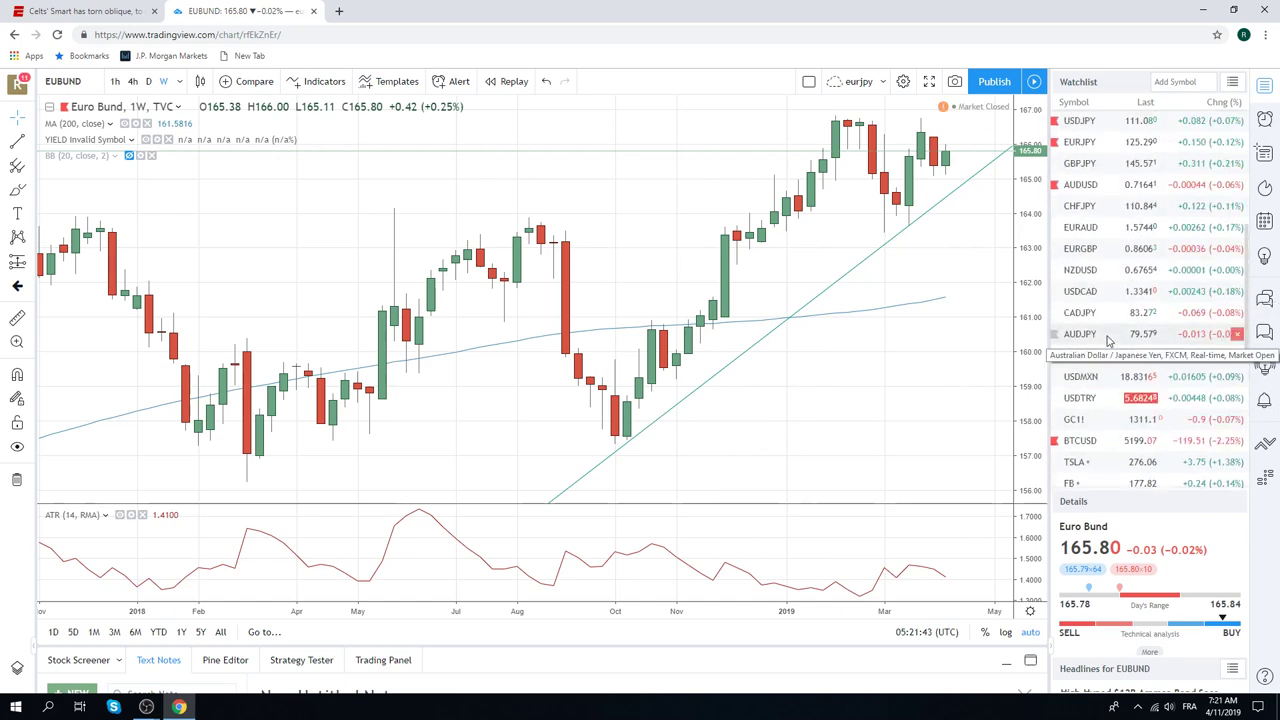
# - Load the AUDUSD weekly chart from the Watchlist
pyautogui.click(1080, 186)
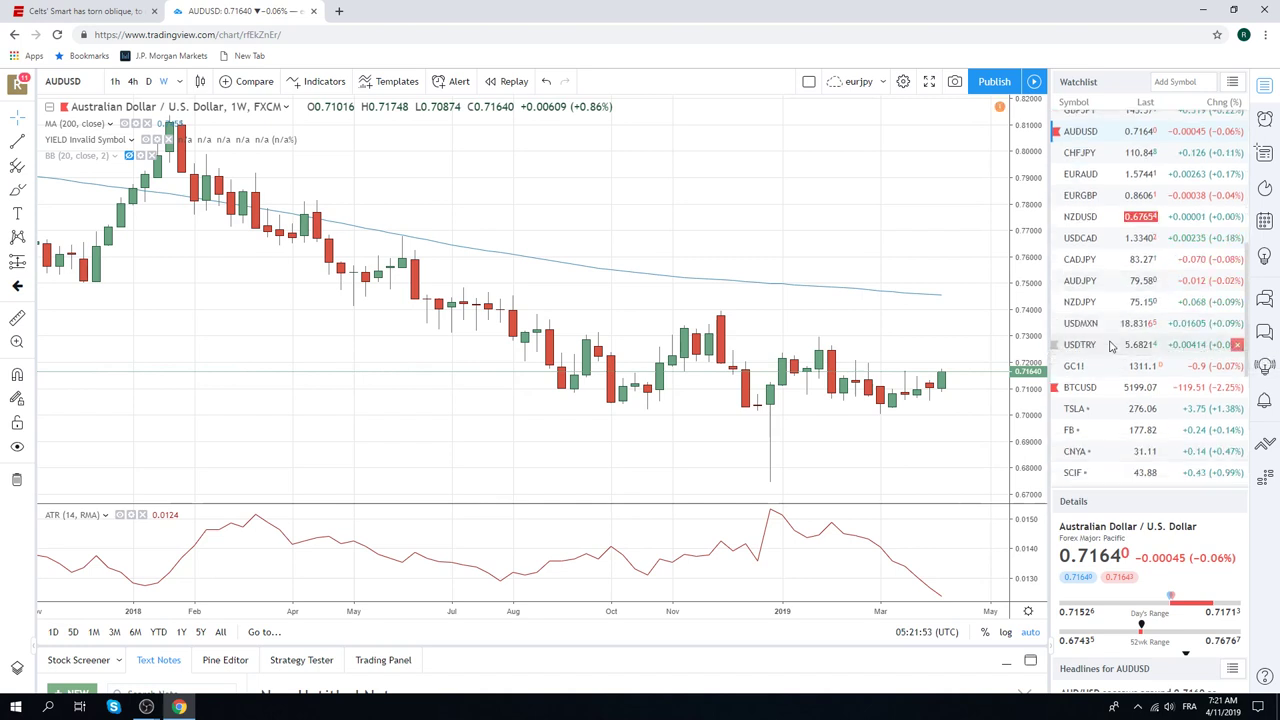
pyautogui.scroll(-1, 1110, 365)
pyautogui.scroll(1, 1110, 390)
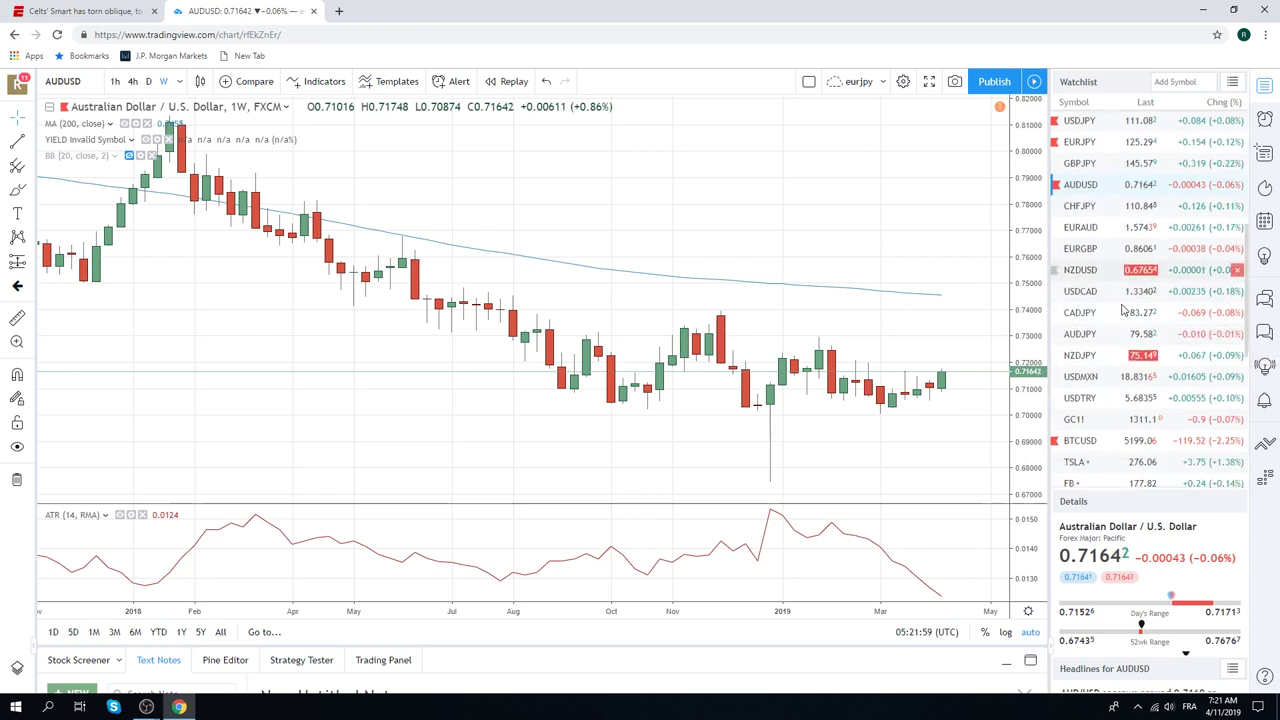
pyautogui.scroll(-2, 1126, 316)
pyautogui.scroll(2, 1123, 310)
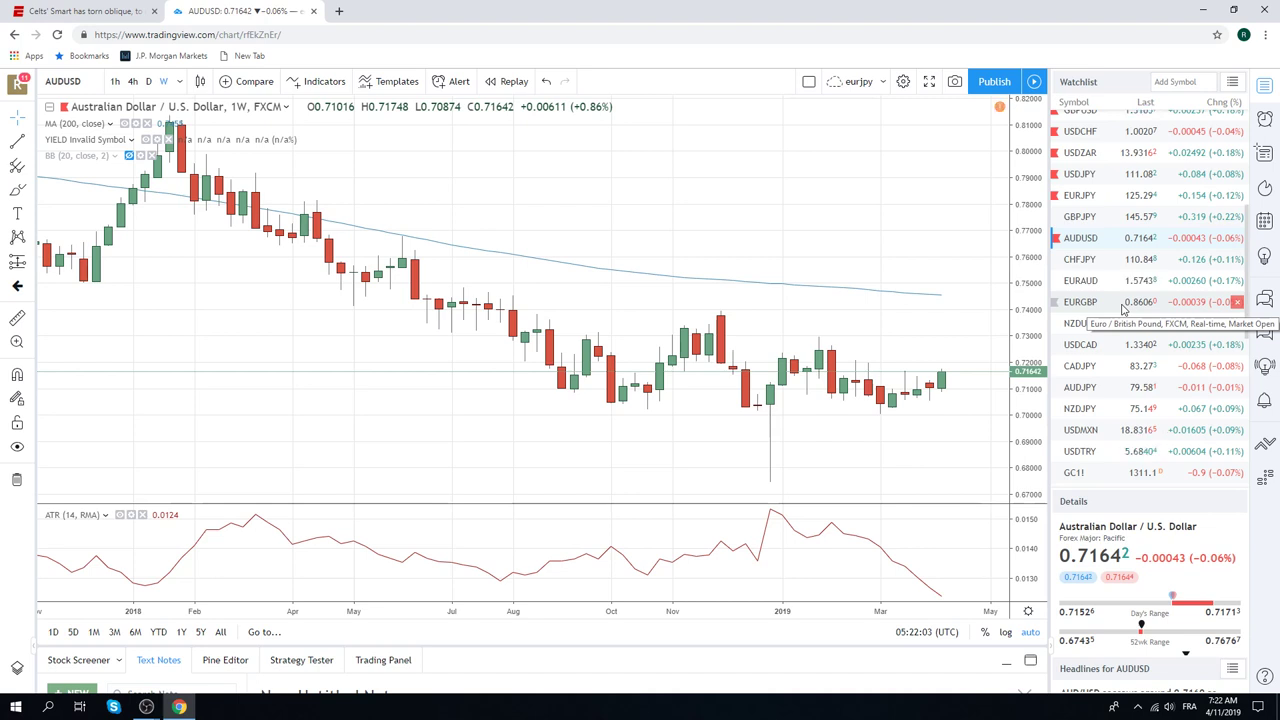
# - Load the NZDUSD chart and set its interval to D (daily)
pyautogui.click(1085, 327)
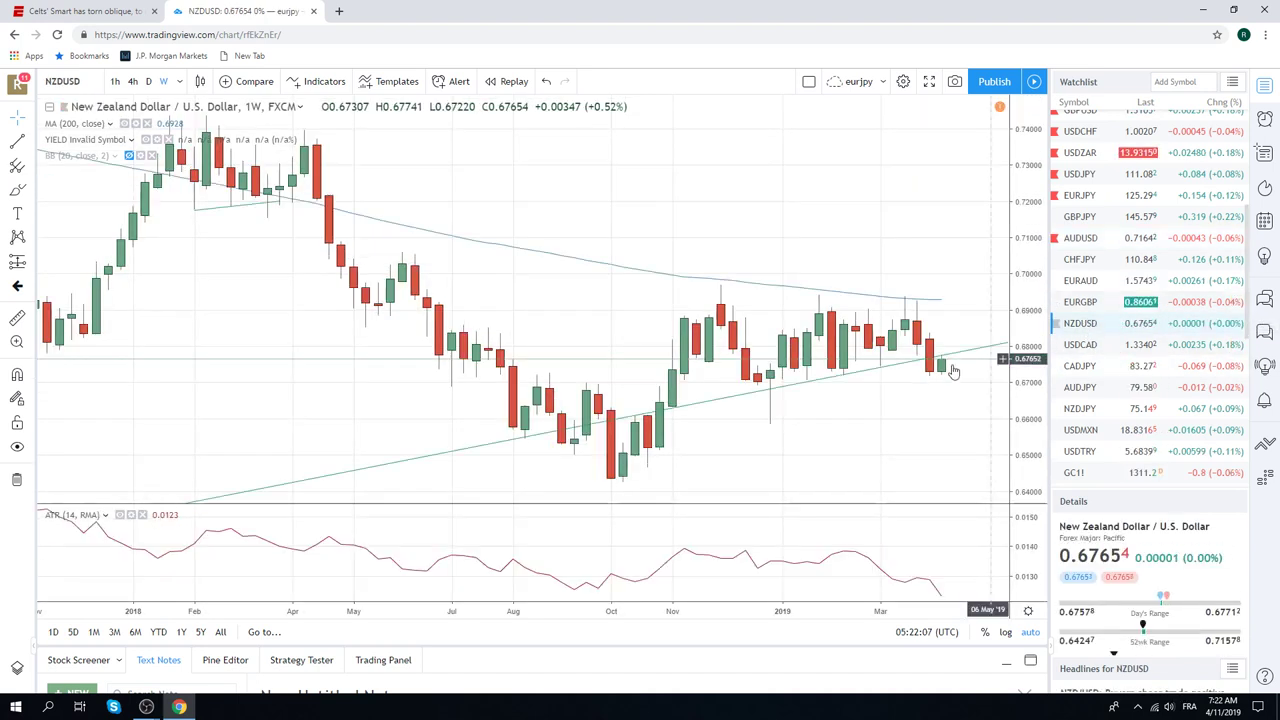
pyautogui.click(148, 81)
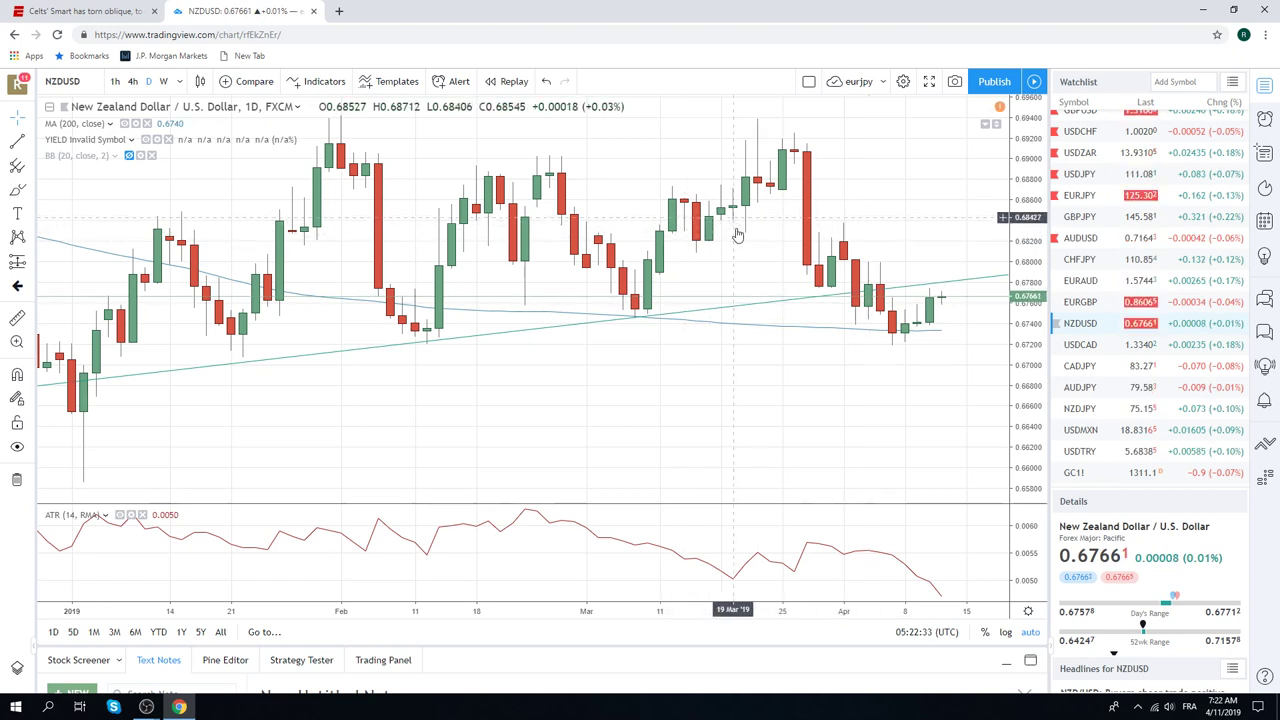
# - Hide the diagonal trend line rising across the NZDUSD daily chart
pyautogui.rightClick(770, 303)
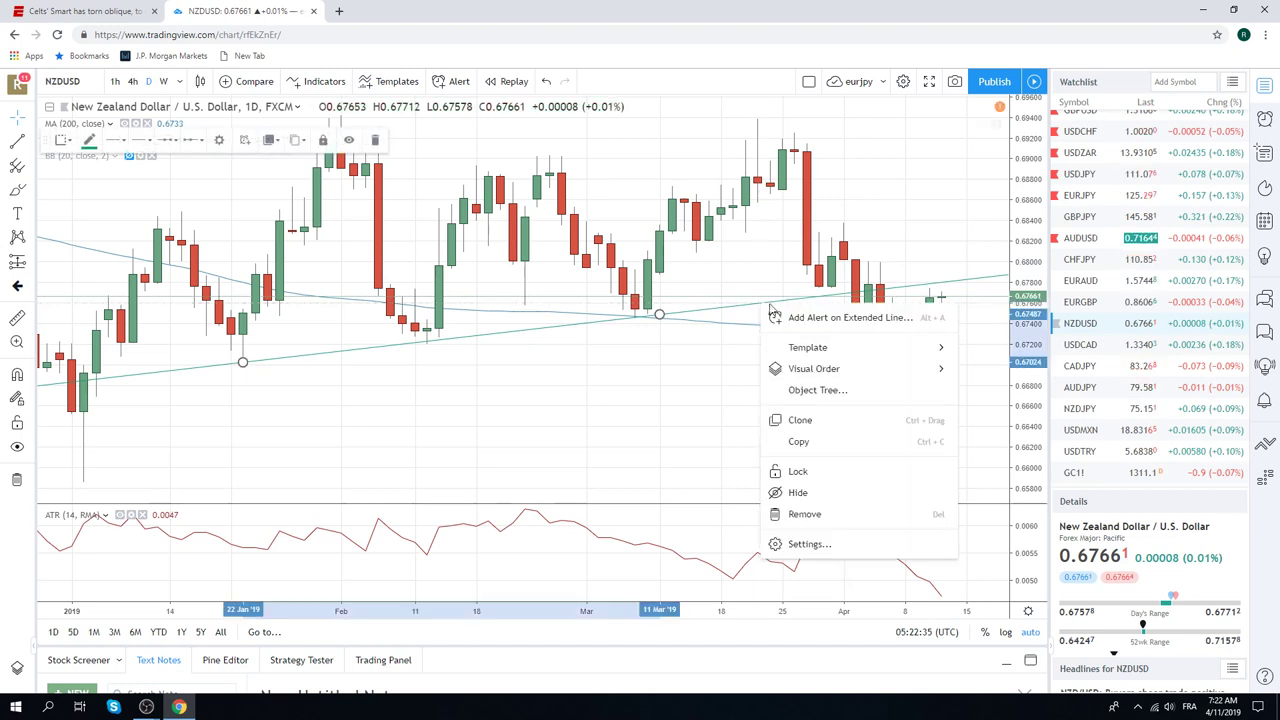
pyautogui.click(798, 492)
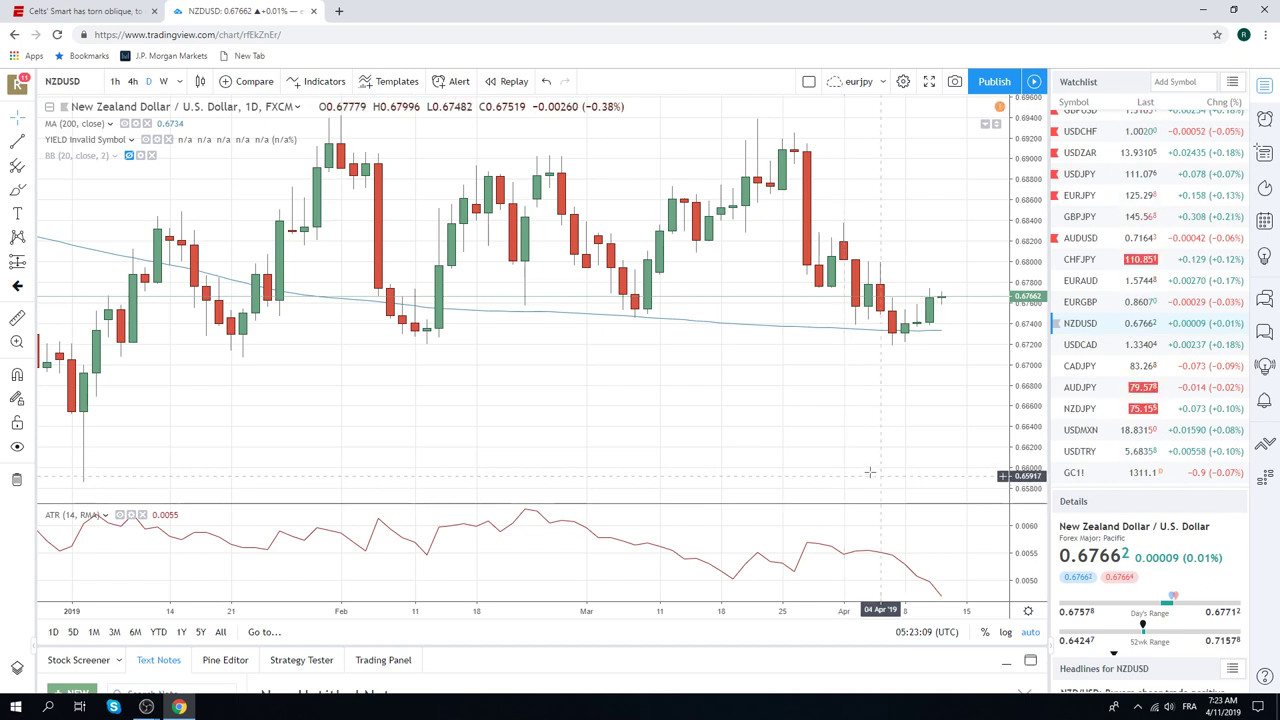
pyautogui.scroll(-4, 1123, 323)
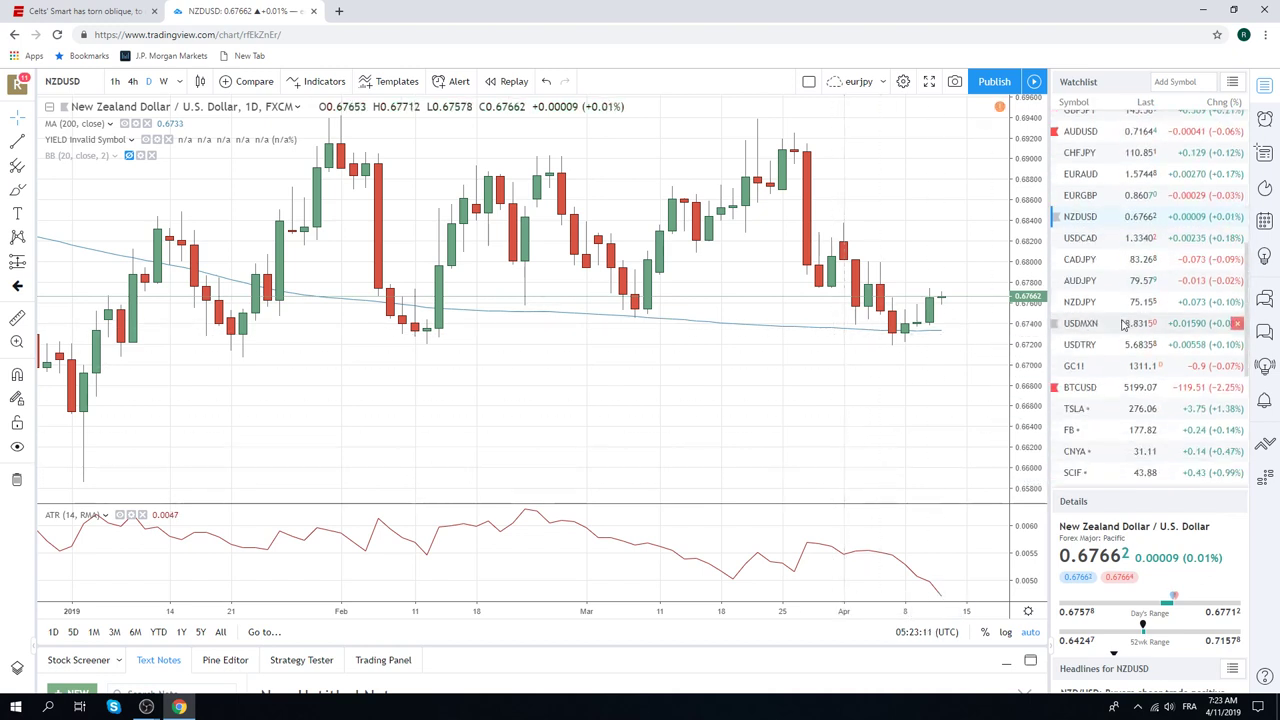
pyautogui.scroll(7, 1123, 325)
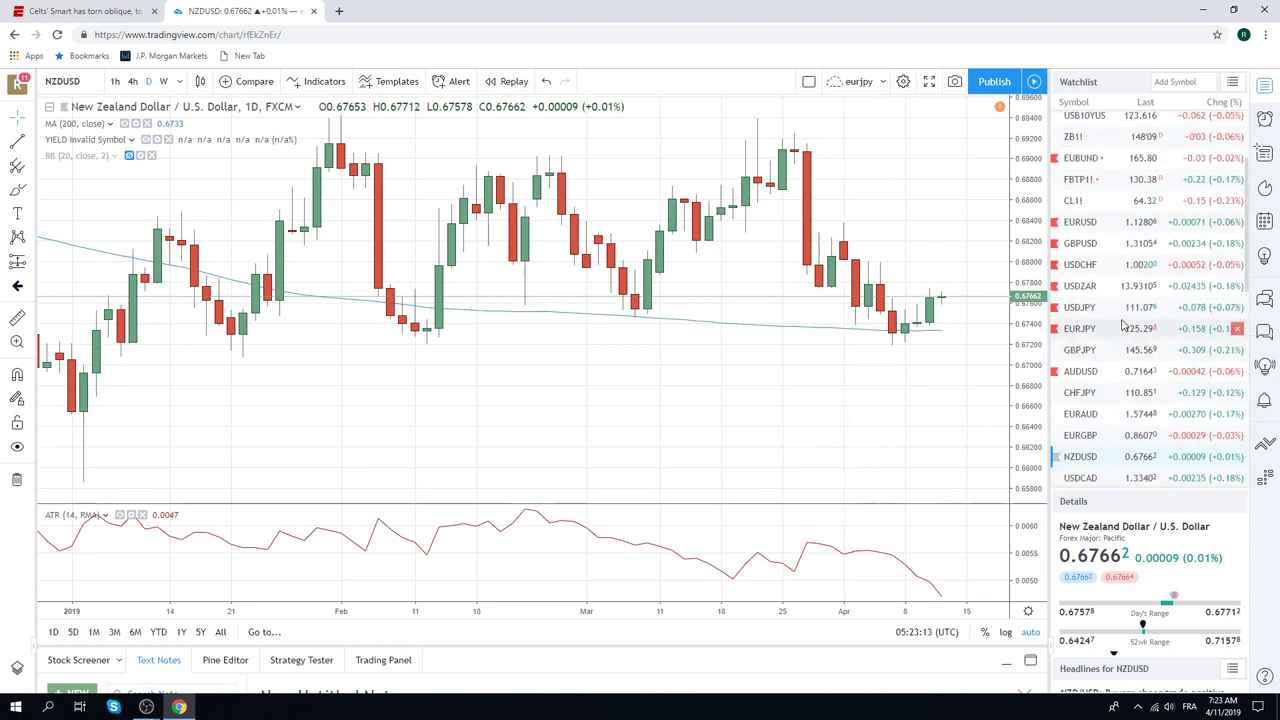
pyautogui.scroll(-1, 1123, 325)
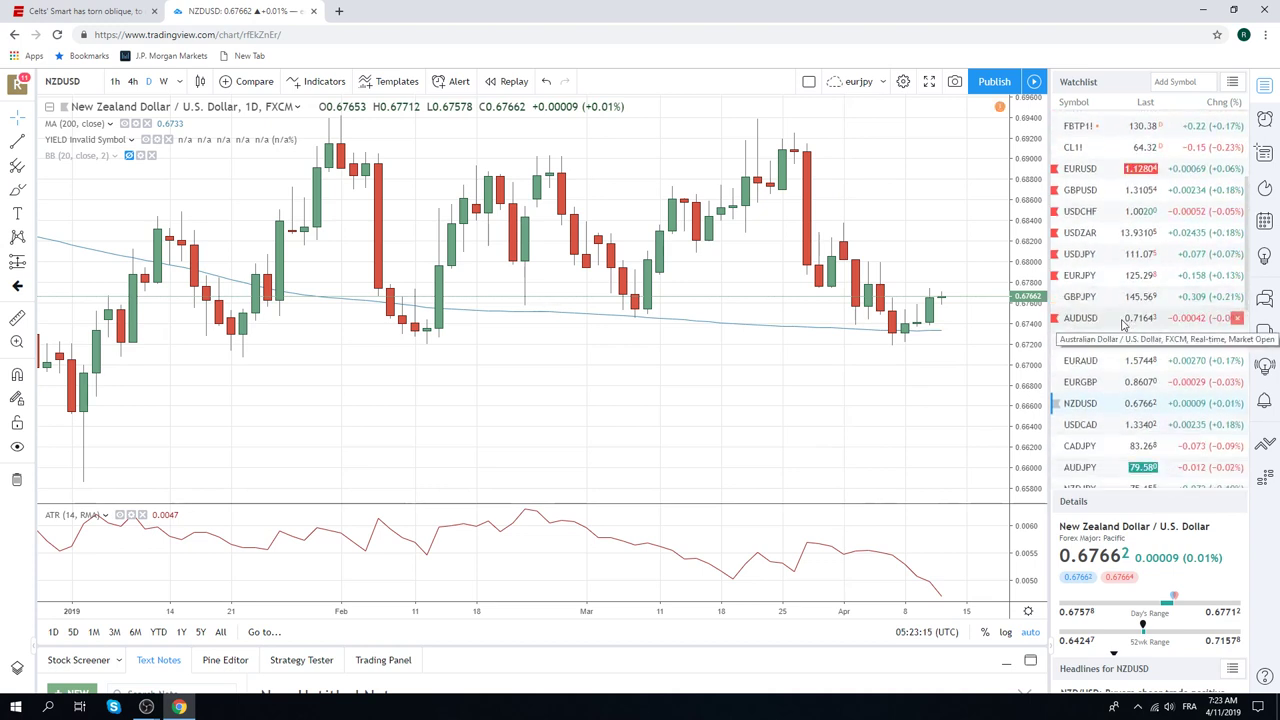